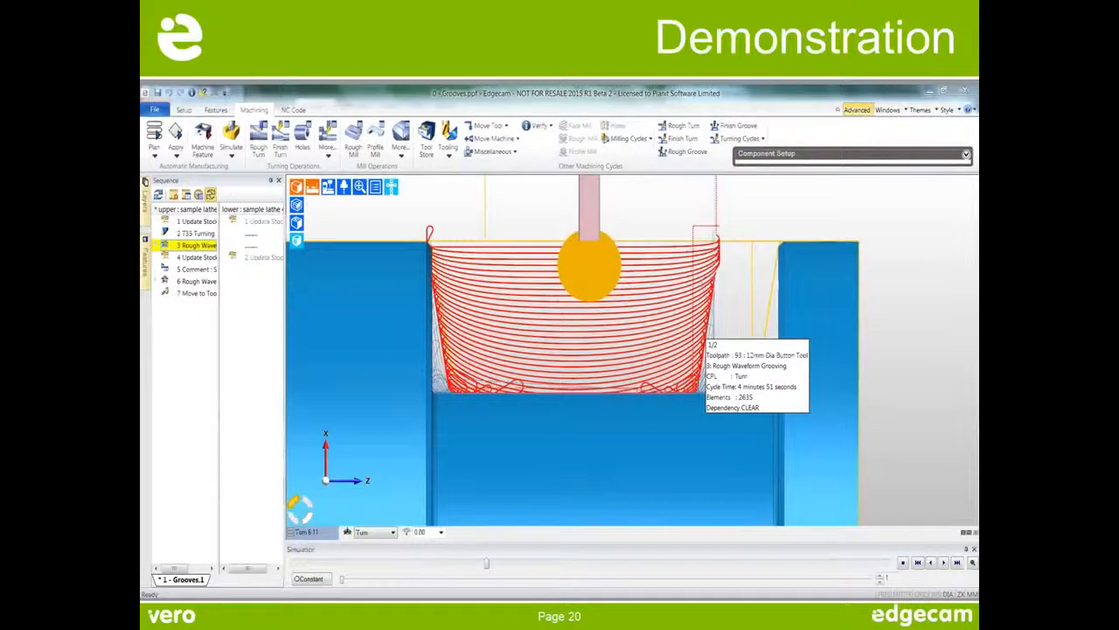
Leave the slide show, switch to Edgecam and open 1 - Waveform Turning.ppf from the 4 - Turning folder
{"action": "key", "text": "Escape"}
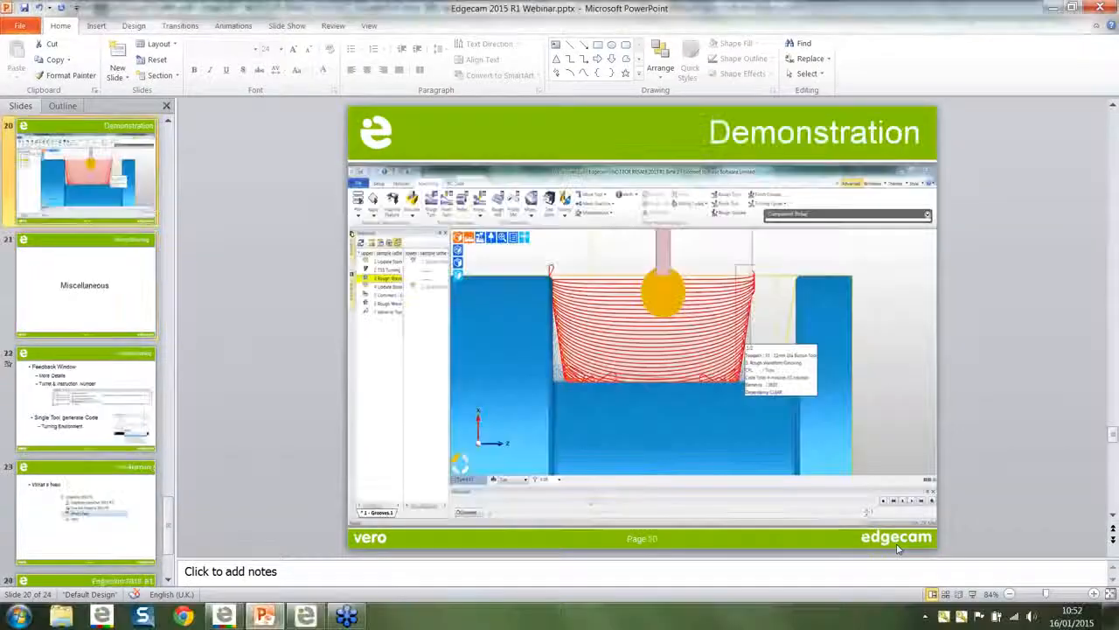
{"action": "left_click", "coordinate": [306, 616]}
{"action": "left_click", "coordinate": [19, 29]}
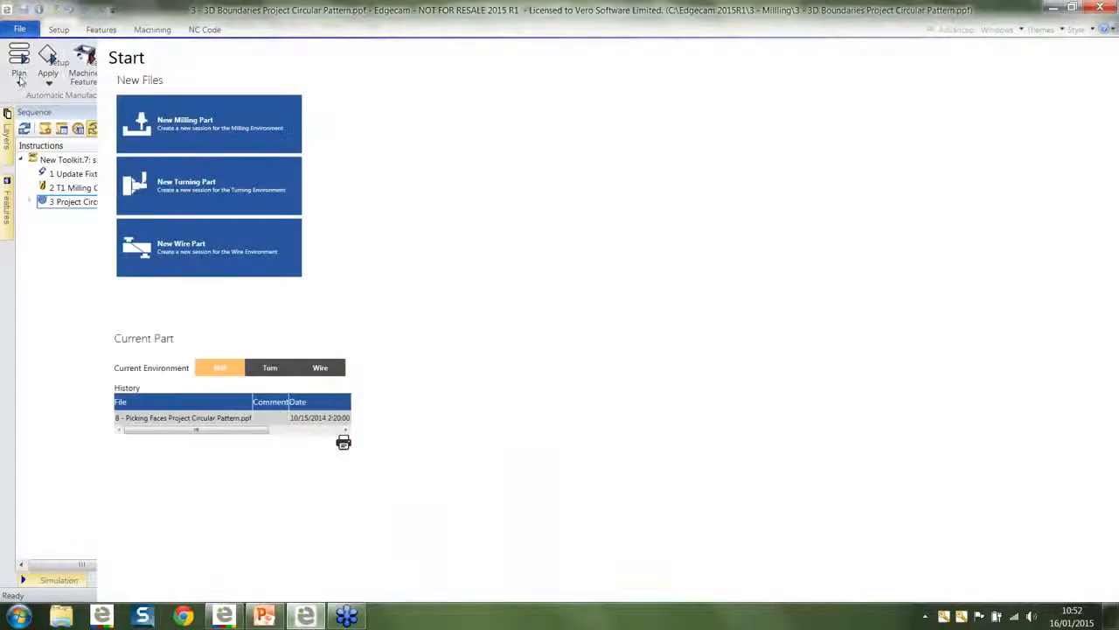
{"action": "left_click", "coordinate": [21, 79]}
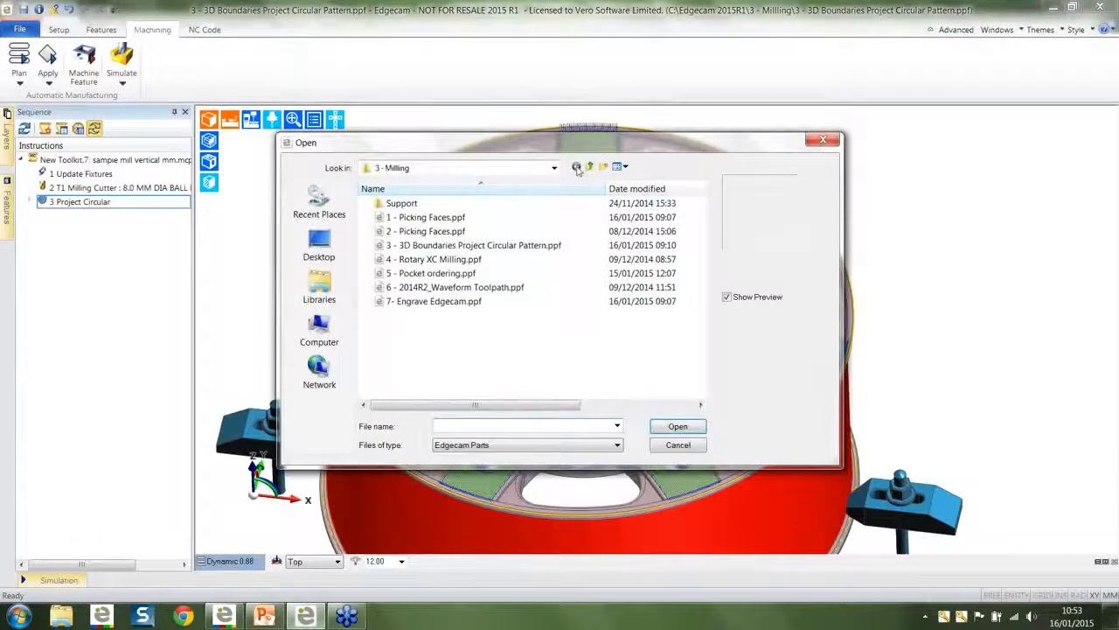
{"action": "left_click", "coordinate": [588, 168]}
{"action": "double_click", "coordinate": [426, 243]}
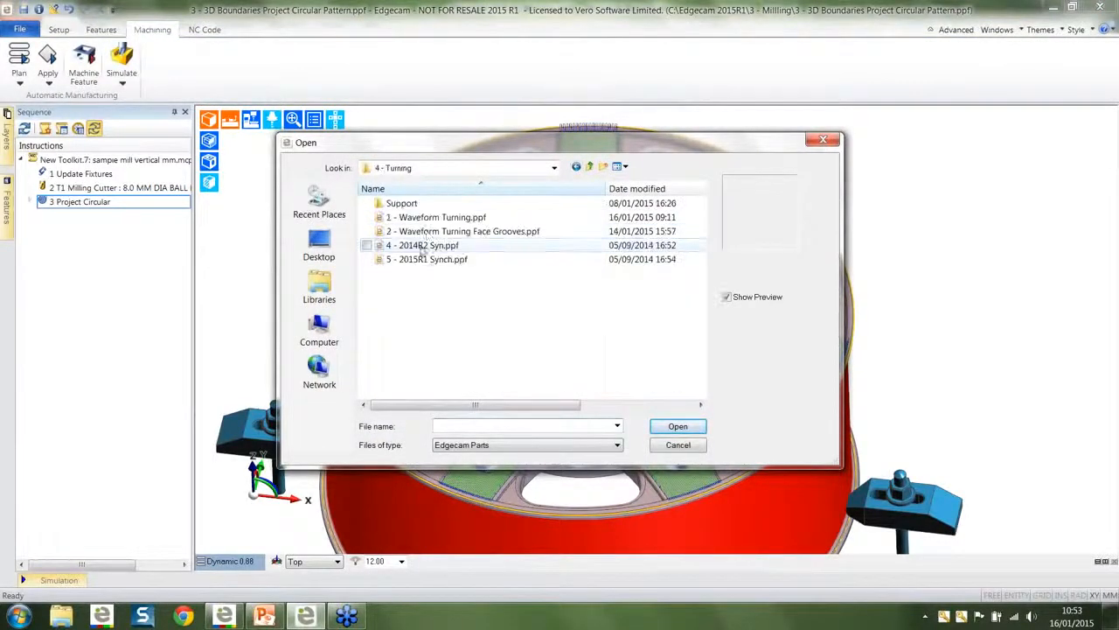
{"action": "left_click", "coordinate": [432, 217]}
{"action": "left_click", "coordinate": [677, 426]}
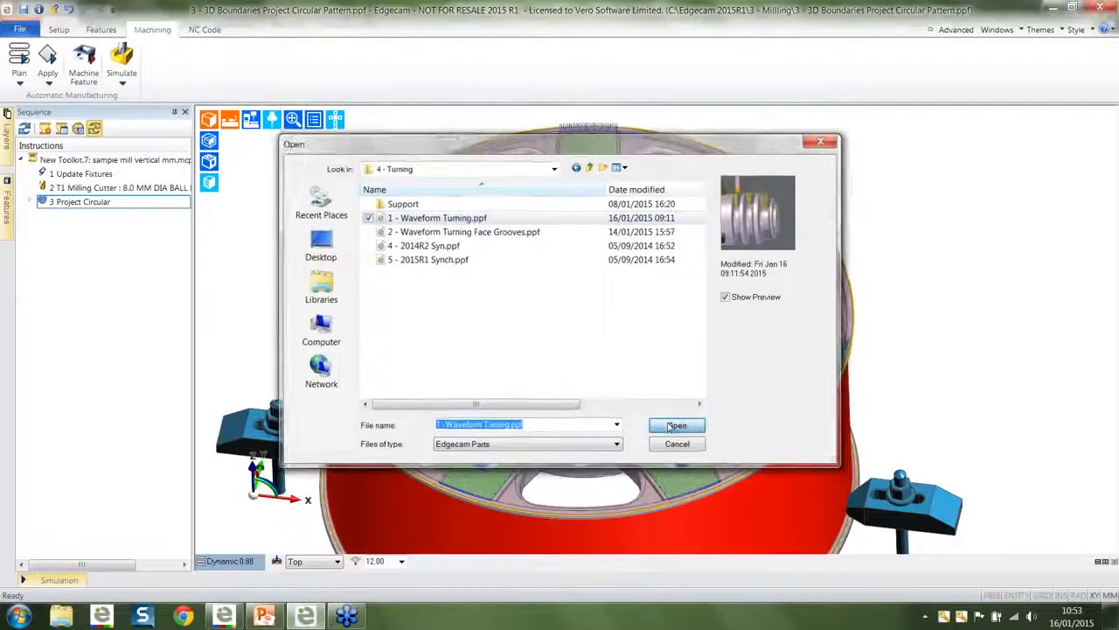
{"action": "left_click", "coordinate": [617, 340]}
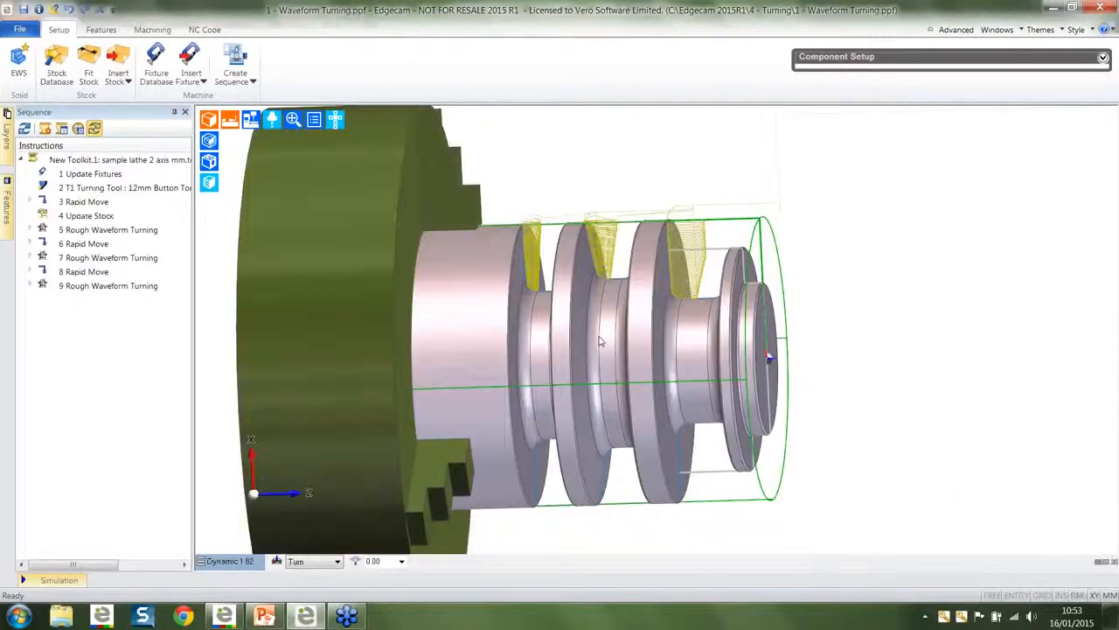
Display the machining commands and highlight each of the three groove toolpaths to identify its Rough Waveform Turning instruction
{"action": "left_click", "coordinate": [152, 31]}
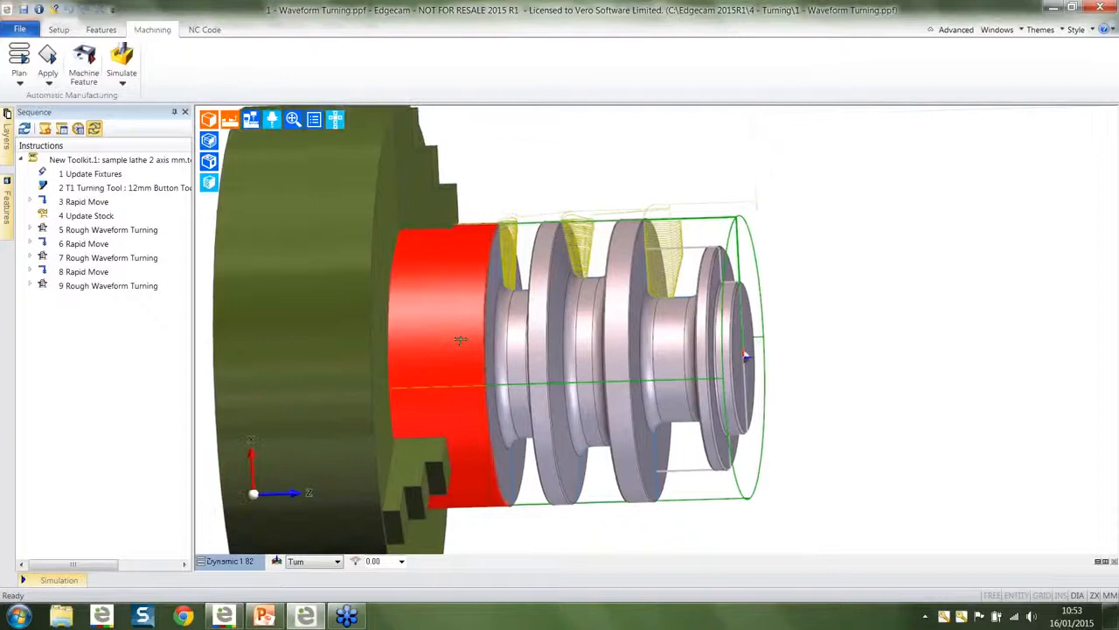
{"action": "left_click", "coordinate": [671, 274]}
{"action": "left_click", "coordinate": [570, 246]}
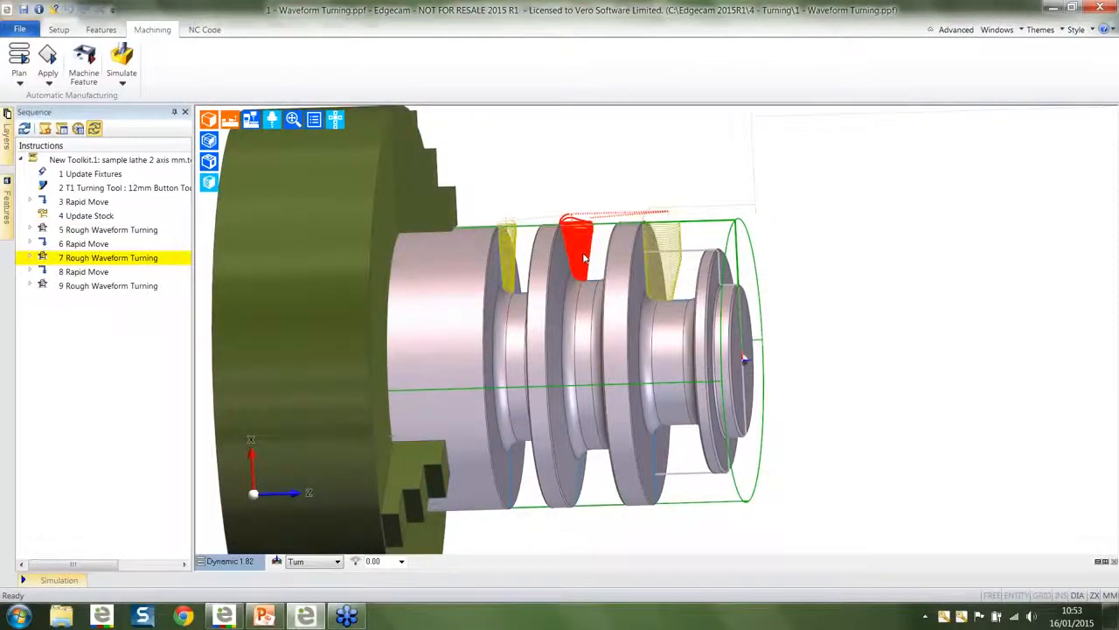
{"action": "left_click", "coordinate": [526, 247]}
{"action": "left_click", "coordinate": [523, 249]}
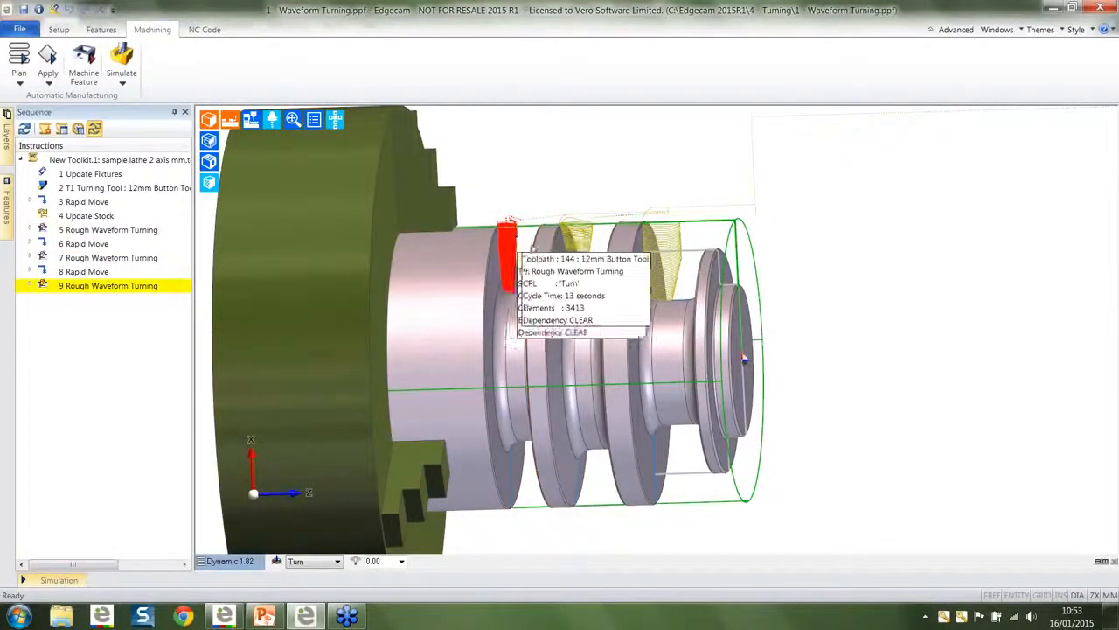
{"action": "left_click", "coordinate": [579, 251]}
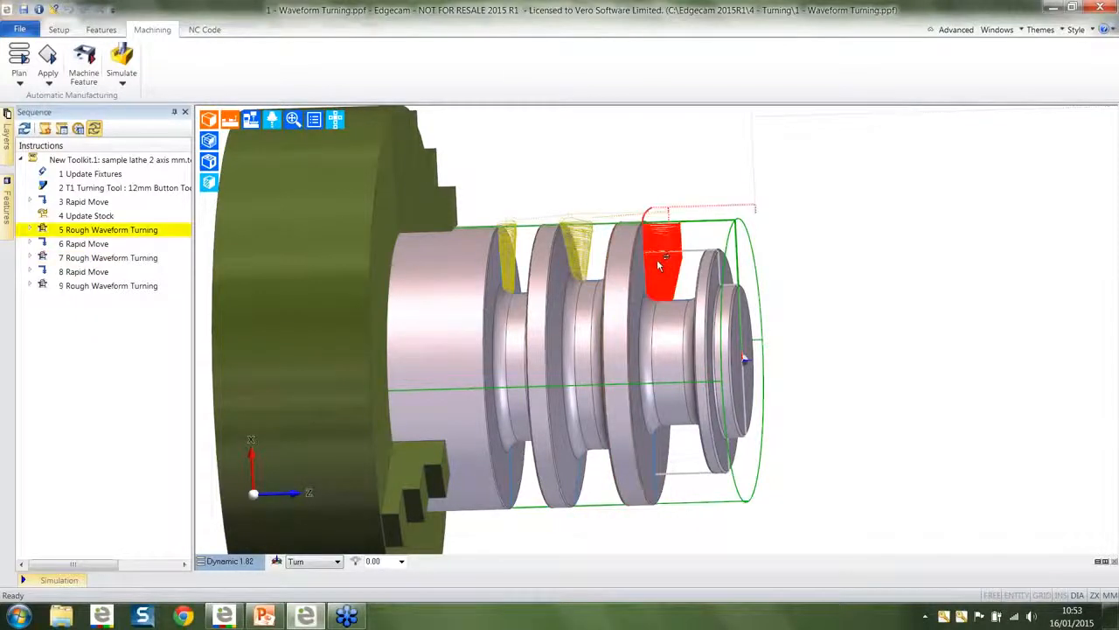
Review the general parameters and Cut Direction options of instruction 5 Rough Waveform Turning without changing them
{"action": "double_click", "coordinate": [112, 230]}
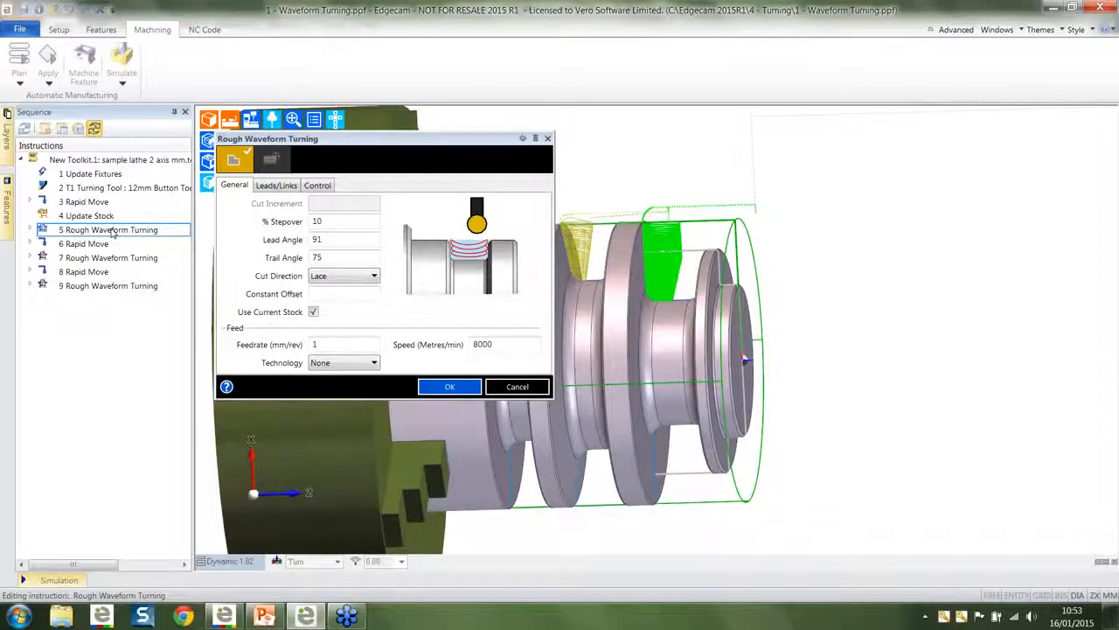
{"action": "left_click", "coordinate": [355, 278]}
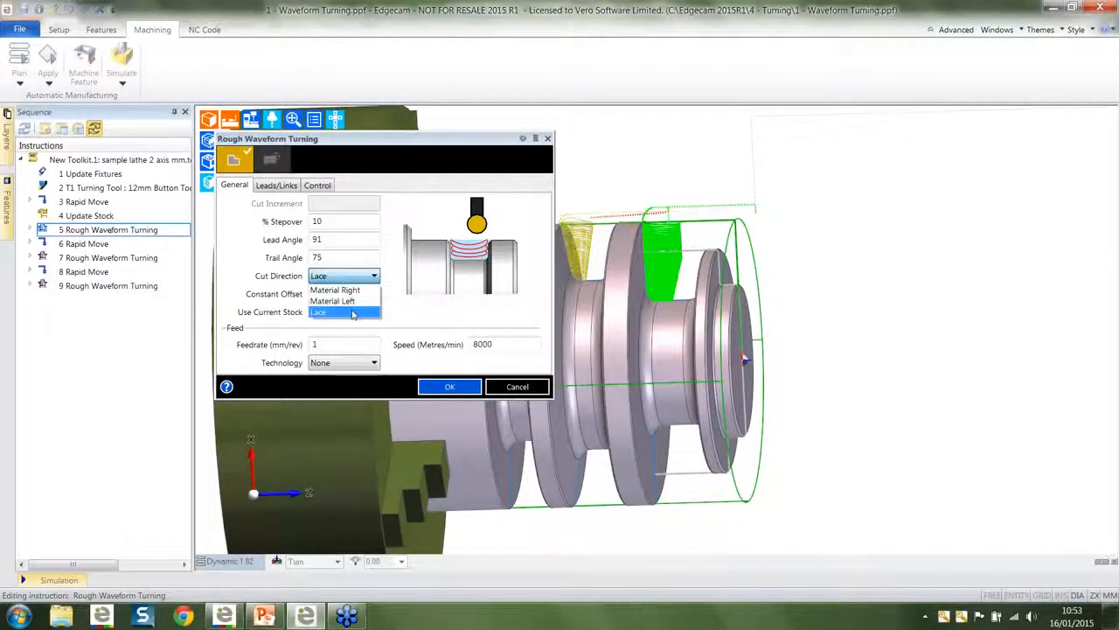
{"action": "left_click", "coordinate": [353, 313]}
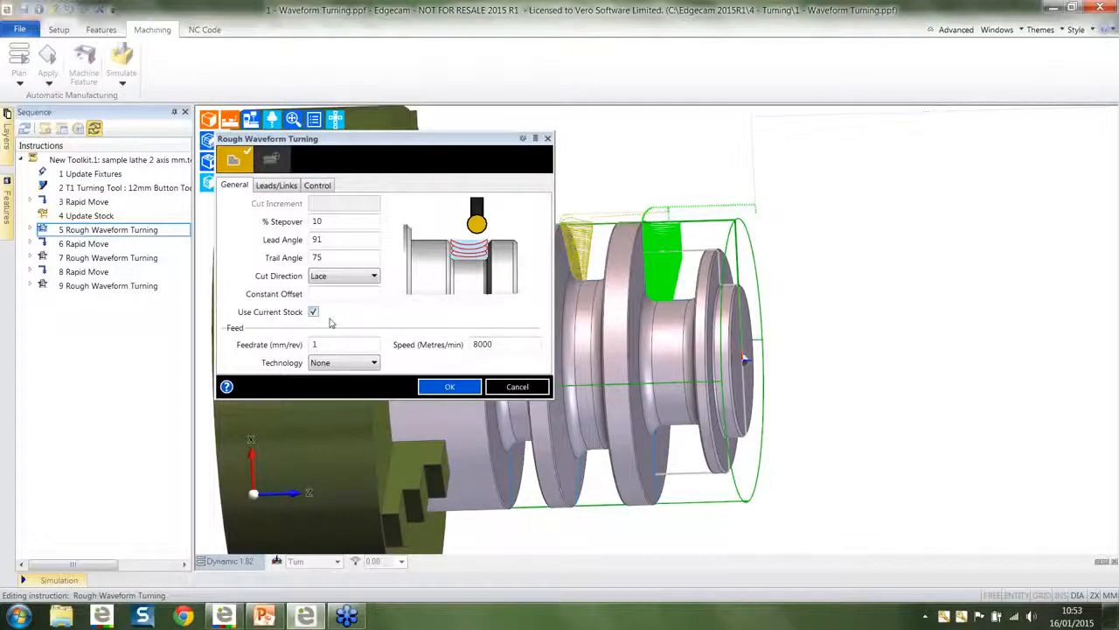
{"action": "left_click", "coordinate": [516, 386]}
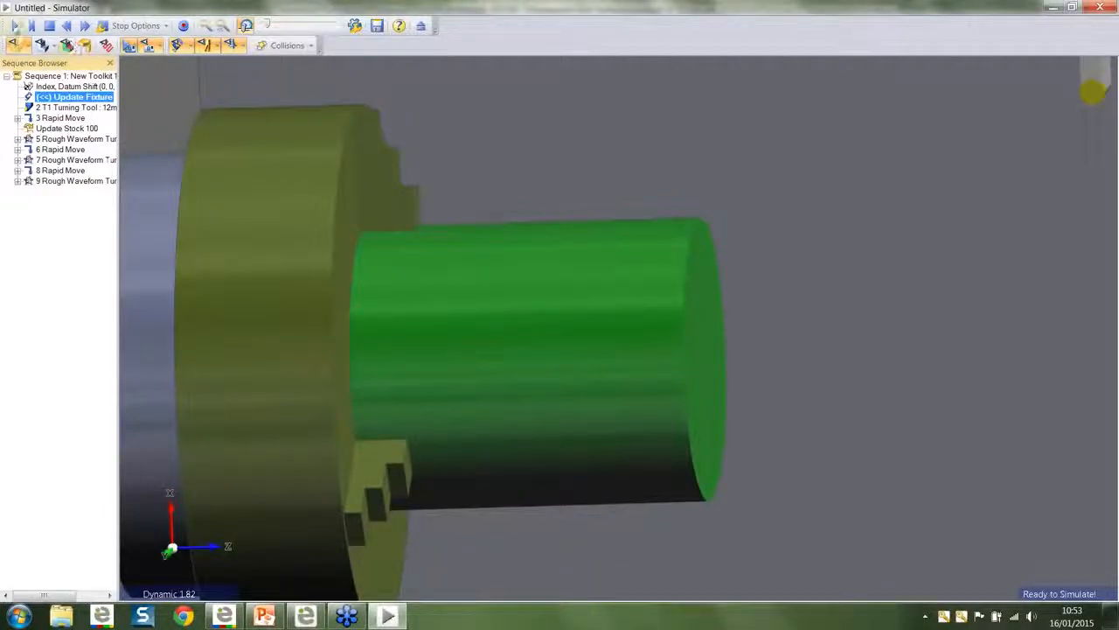
Play the machining simulation at adjusted speeds, inspect the cut grooves in the Turn view, and return to the part
{"action": "left_click_drag", "start_coordinate": [286, 26], "coordinate": [295, 49]}
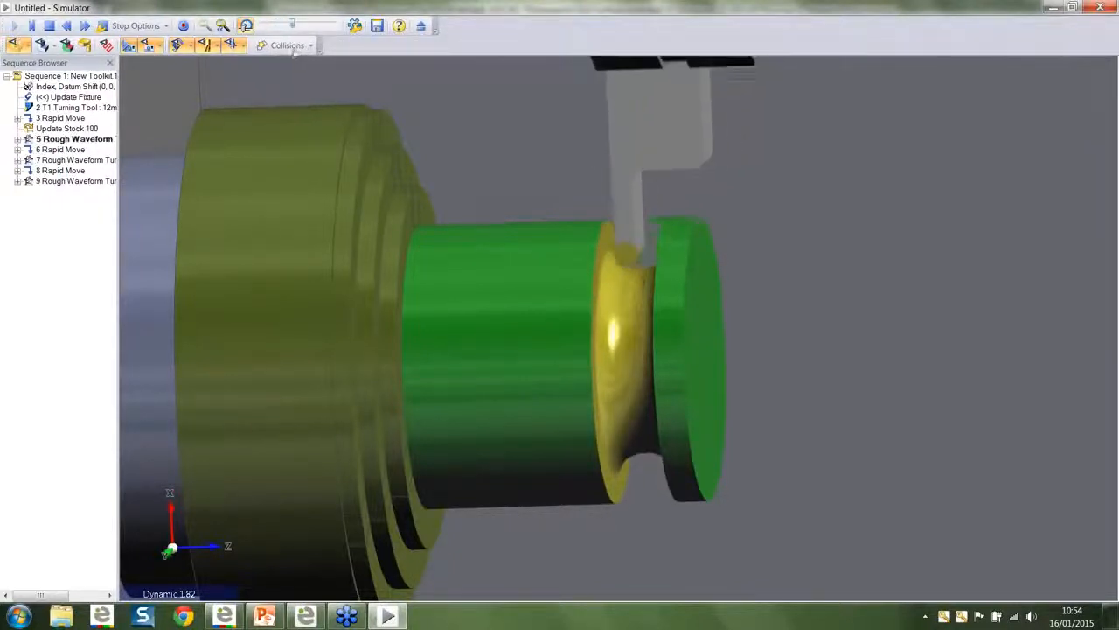
{"action": "mouse_move", "coordinate": [291, 52]}
{"action": "left_mouse_down"}
{"action": "mouse_move", "coordinate": [302, 48]}
{"action": "mouse_move", "coordinate": [272, 58]}
{"action": "left_mouse_up"}
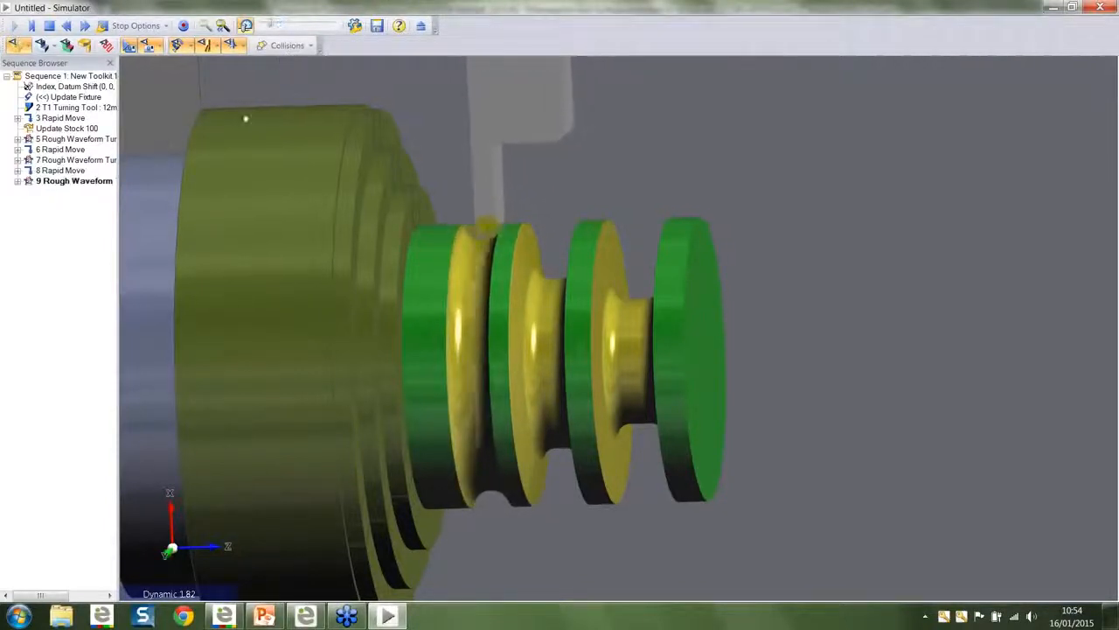
{"action": "left_click", "coordinate": [137, 566]}
{"action": "middle_click_drag", "start_coordinate": [513, 382], "coordinate": [605, 475]}
{"action": "scroll", "coordinate": [605, 475], "scroll_direction": "up", "scroll_amount": 5}
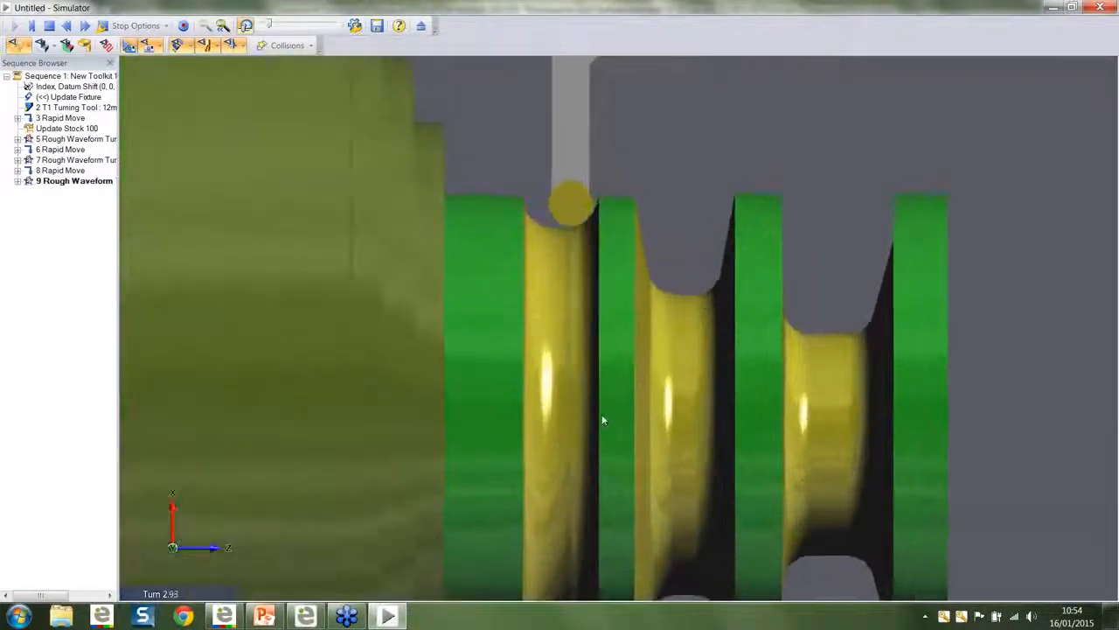
{"action": "scroll", "coordinate": [602, 416], "scroll_direction": "up", "scroll_amount": 2}
{"action": "middle_click_drag", "start_coordinate": [572, 292], "coordinate": [556, 406]}
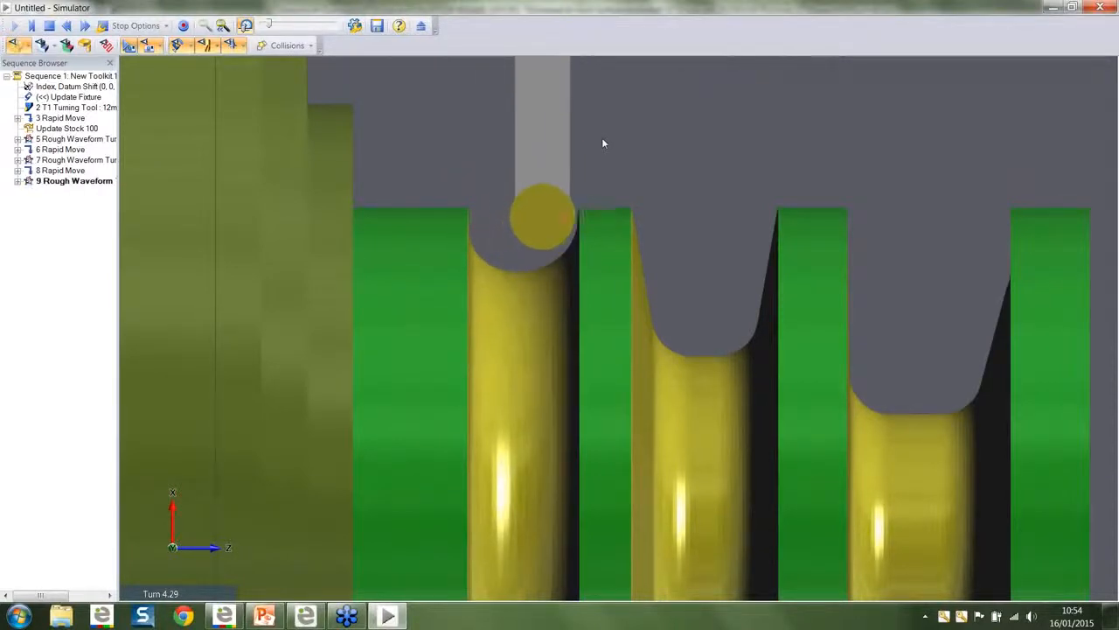
{"action": "left_click", "coordinate": [420, 28]}
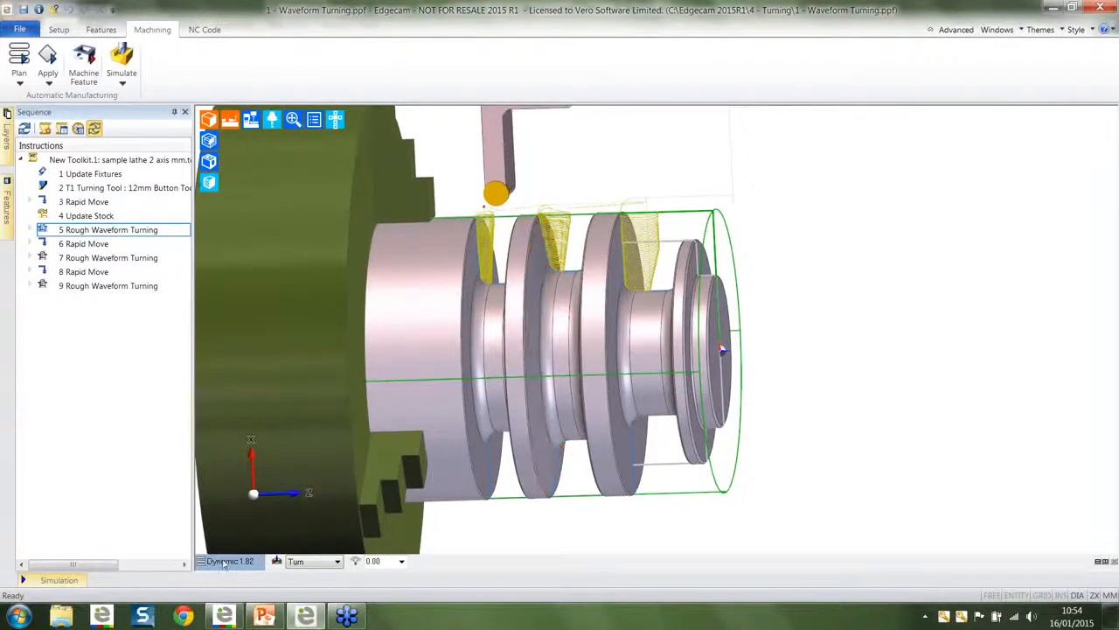
Switch the part to the Turn view and examine the lead and trail angles of the groove cycle nearest the chuck
{"action": "left_click", "coordinate": [225, 564]}
{"action": "left_click", "coordinate": [223, 511]}
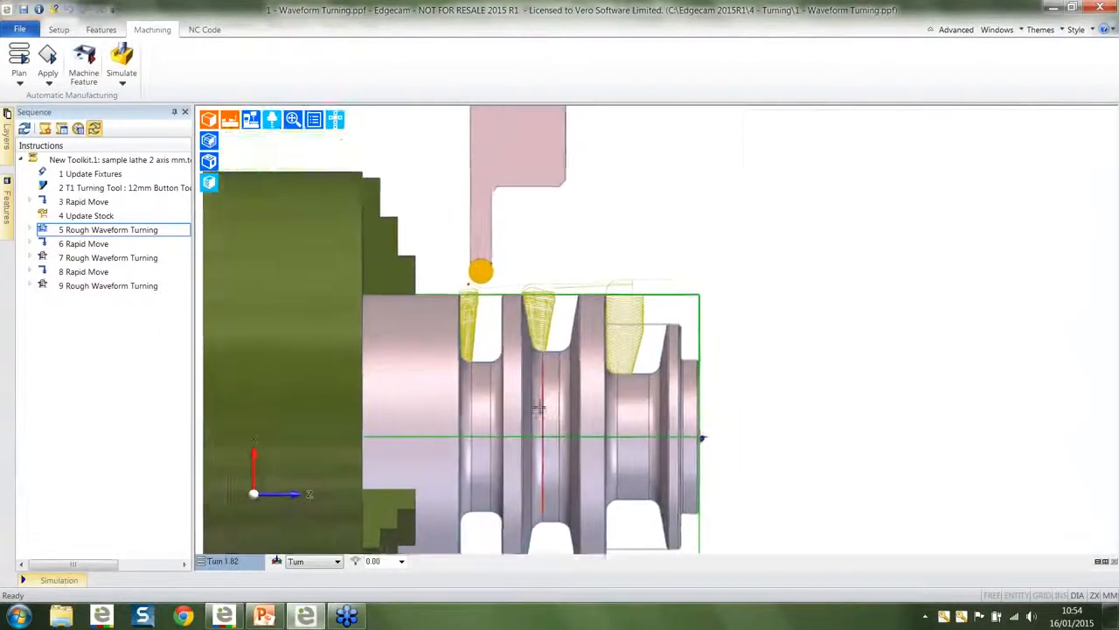
{"action": "scroll", "coordinate": [537, 409], "scroll_direction": "up", "scroll_amount": 5}
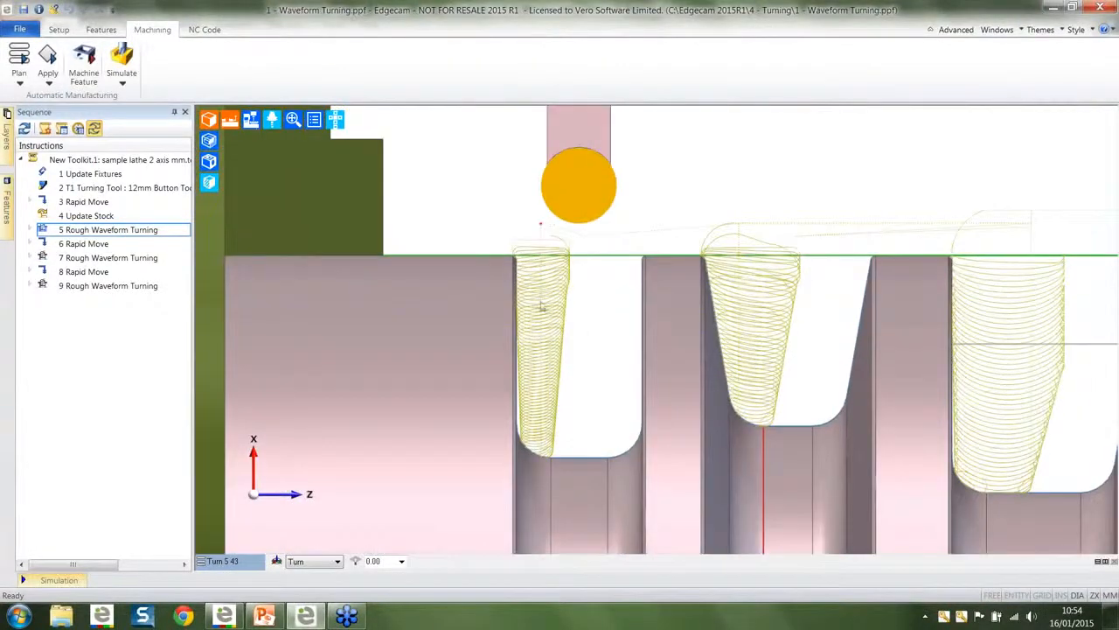
{"action": "double_click", "coordinate": [542, 305]}
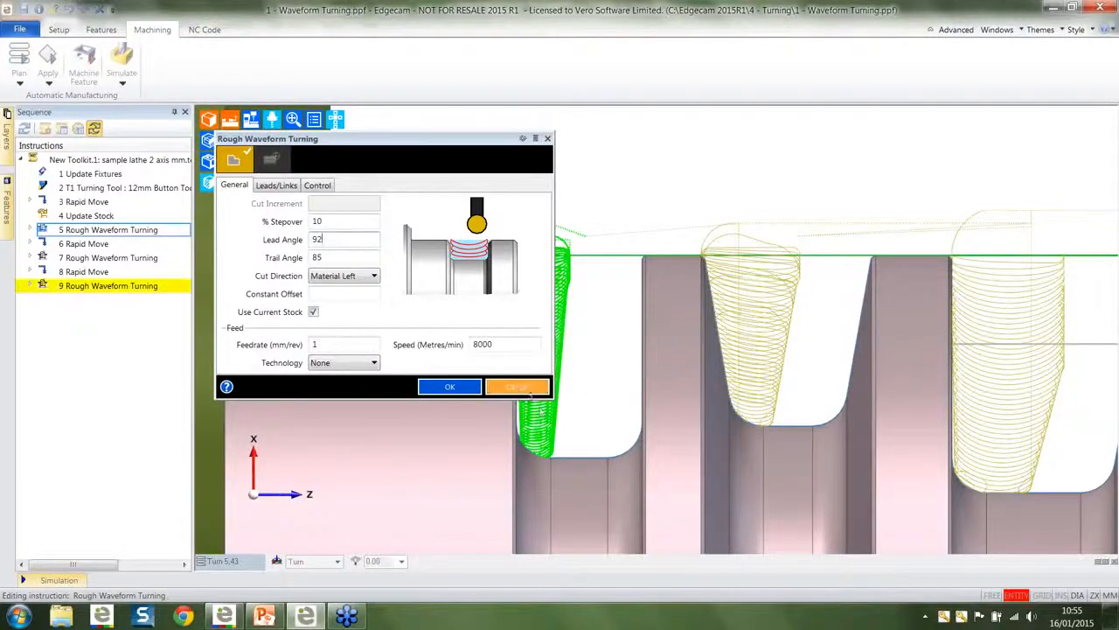
{"action": "key", "text": "Return"}
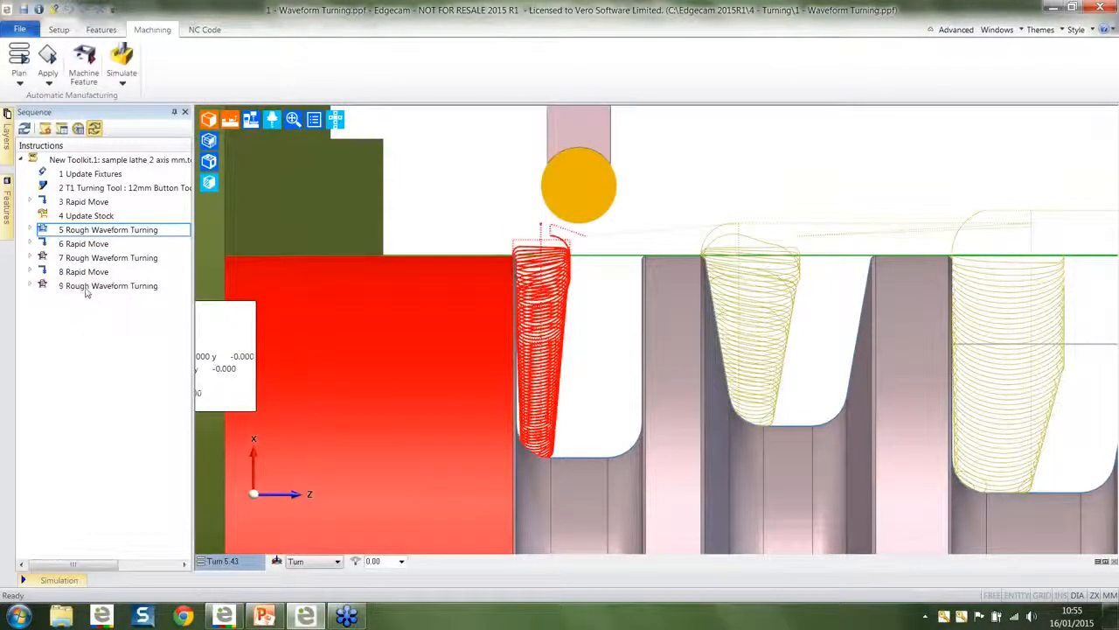
Show and hide the tool swathe of instruction 9 Rough Waveform Turning, and recheck its angle settings without changing them
{"action": "right_click", "coordinate": [87, 288]}
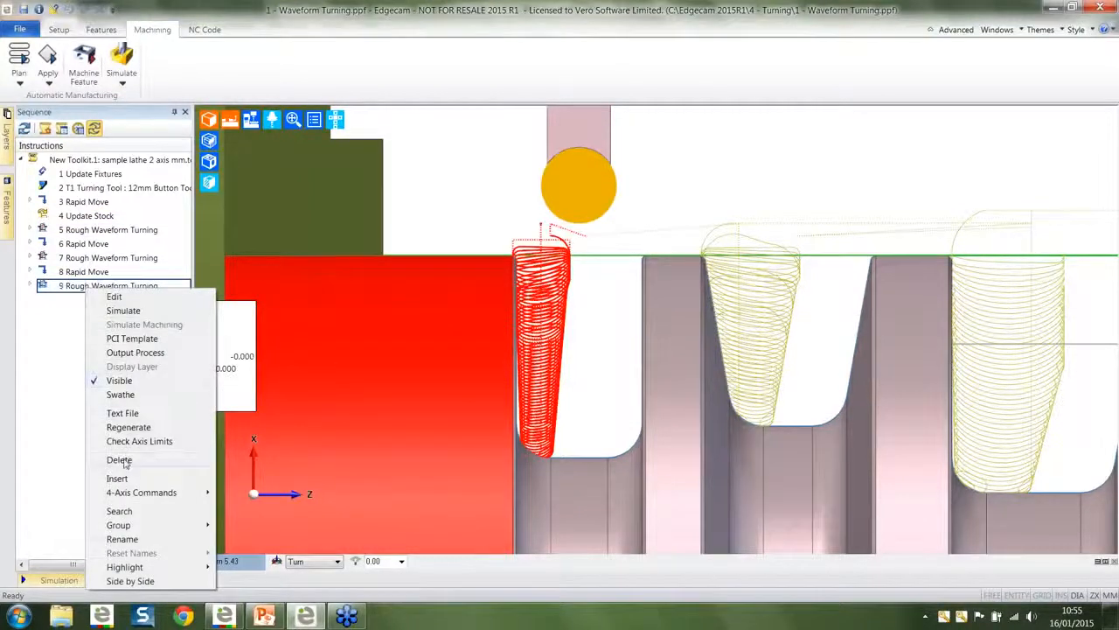
{"action": "left_click", "coordinate": [123, 395]}
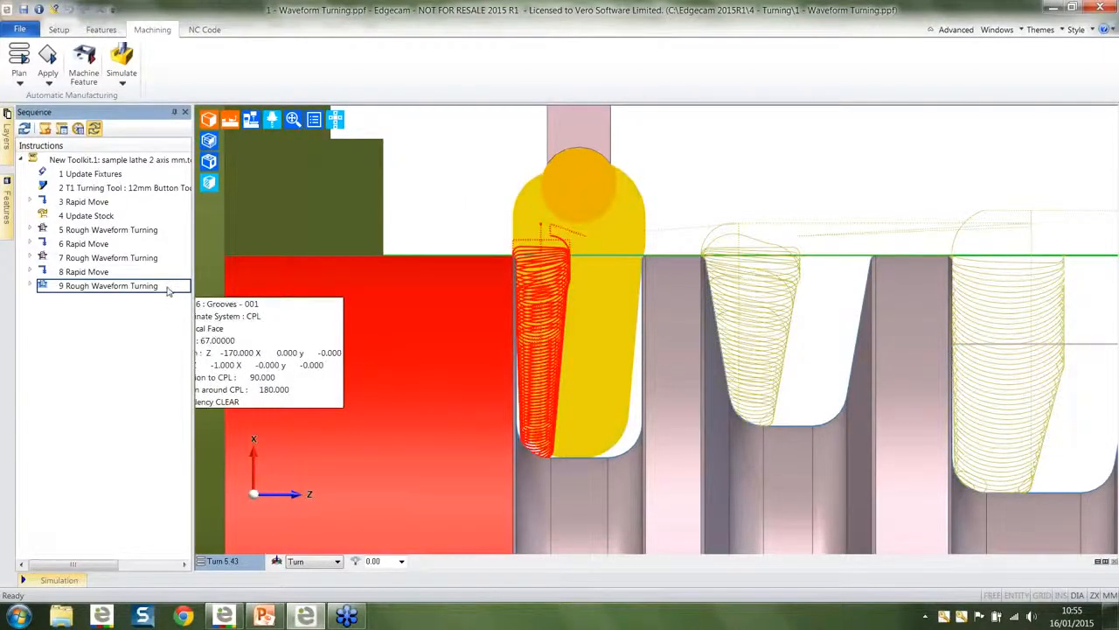
{"action": "right_click", "coordinate": [163, 287]}
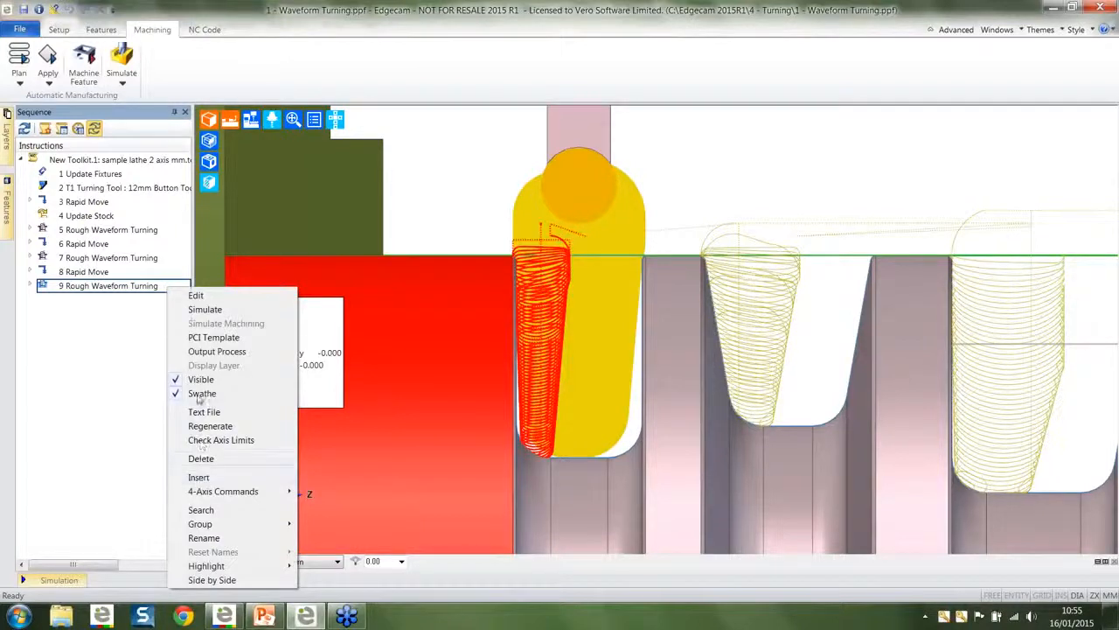
{"action": "left_click", "coordinate": [196, 295]}
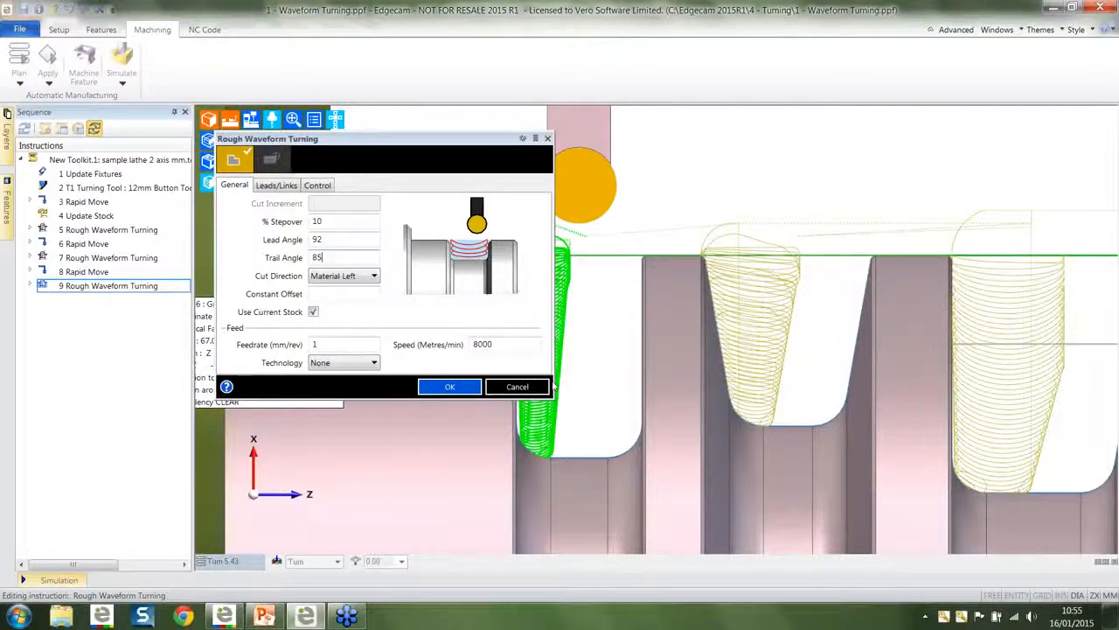
{"action": "left_click", "coordinate": [538, 387]}
Set Extend Start To Stock to 0 for instruction 5 Rough Waveform Turning and regenerate its toolpath
{"action": "scroll", "coordinate": [822, 367], "scroll_direction": "up", "scroll_amount": 3}
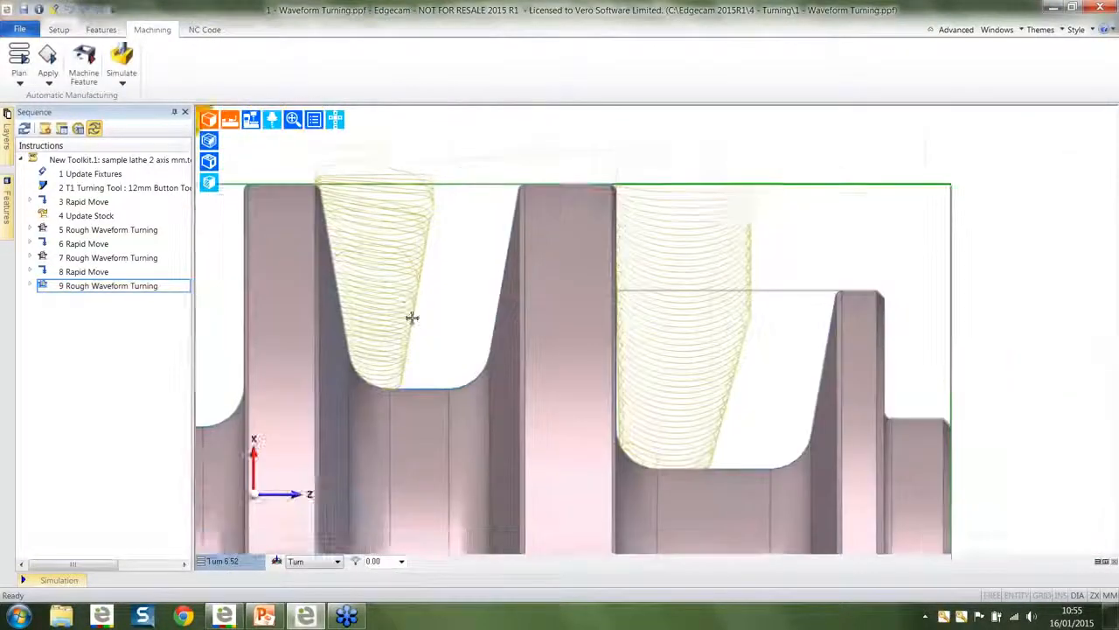
{"action": "scroll", "coordinate": [559, 332], "scroll_direction": "down", "scroll_amount": 3}
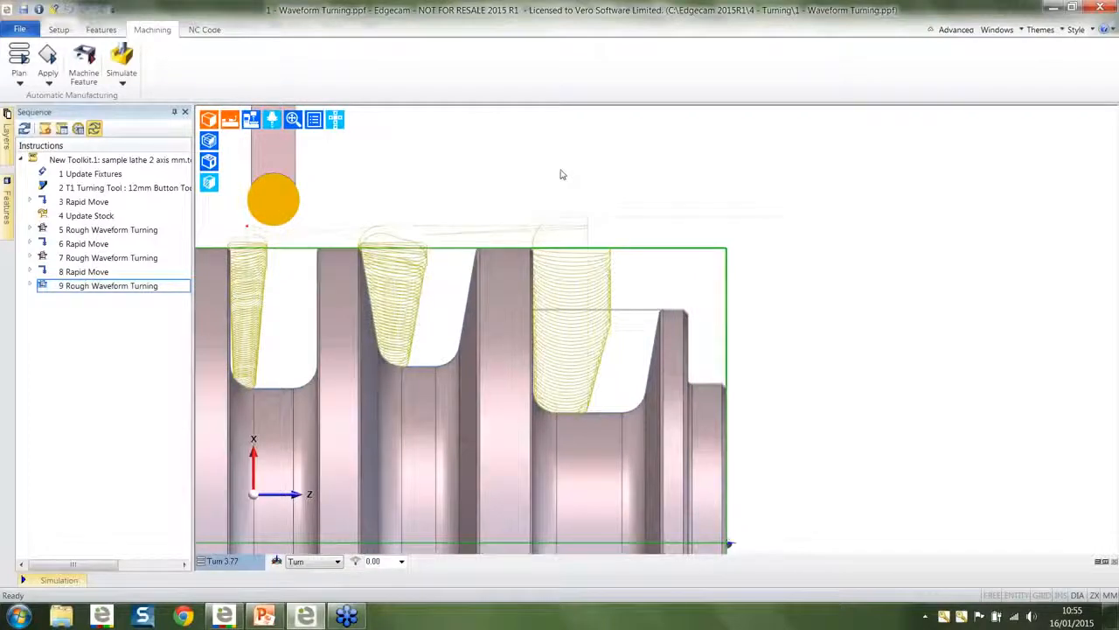
{"action": "double_click", "coordinate": [594, 295]}
{"action": "left_click", "coordinate": [278, 186]}
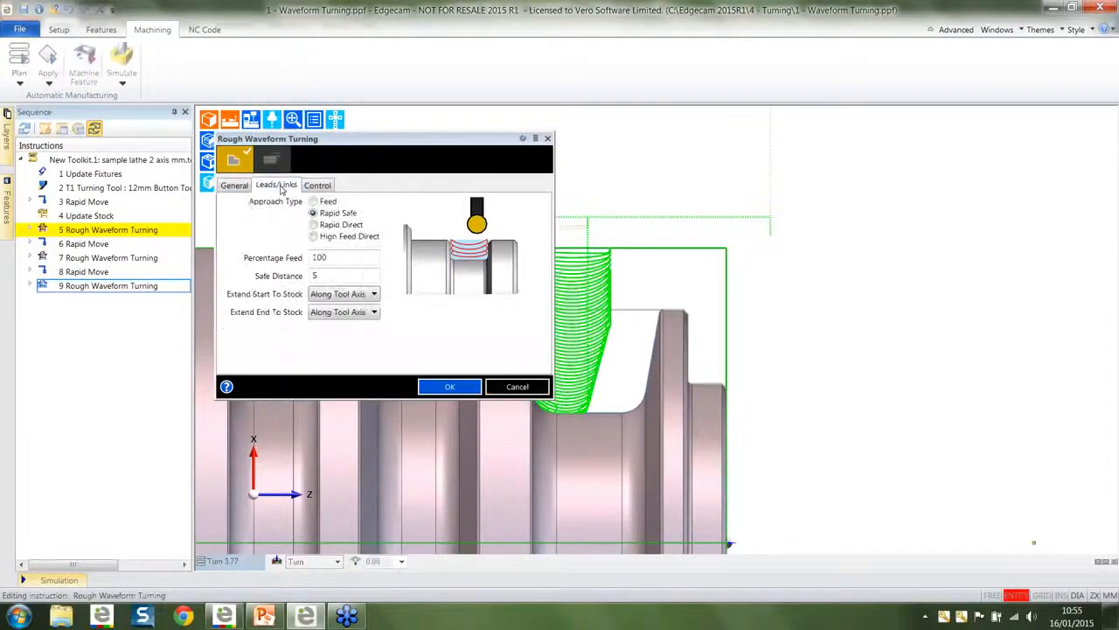
{"action": "left_click", "coordinate": [358, 298]}
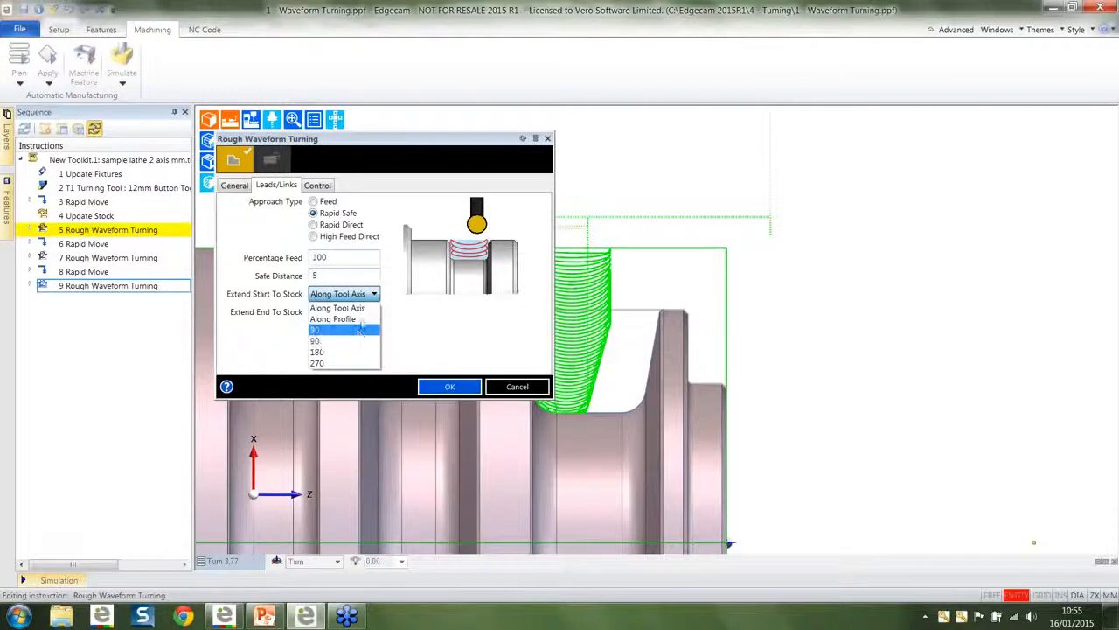
{"action": "left_click", "coordinate": [362, 331]}
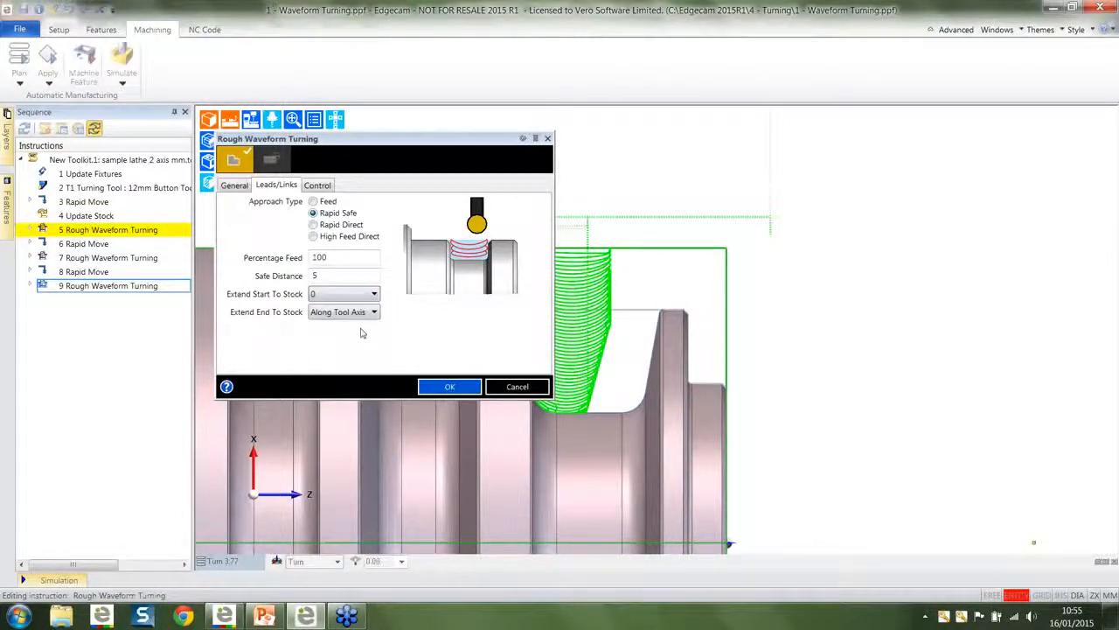
{"action": "left_click", "coordinate": [444, 387]}
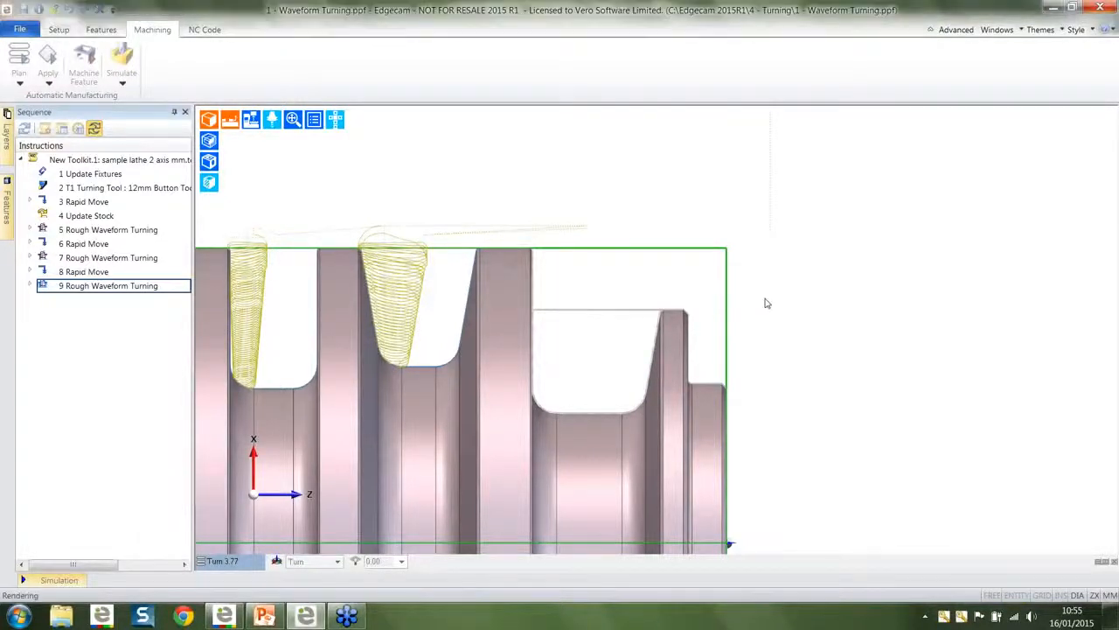
{"action": "mouse_move", "coordinate": [678, 295]}
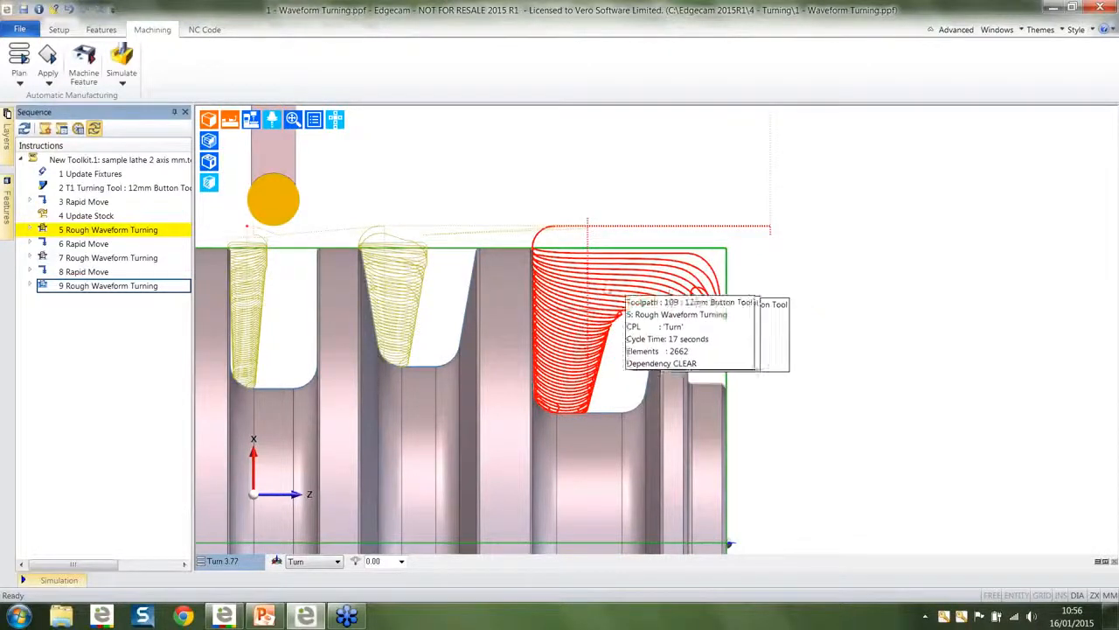
Simulate the sequence with the extended first groove toolpath at an adjusted speed, and close the simulator
{"action": "left_click", "coordinate": [121, 57]}
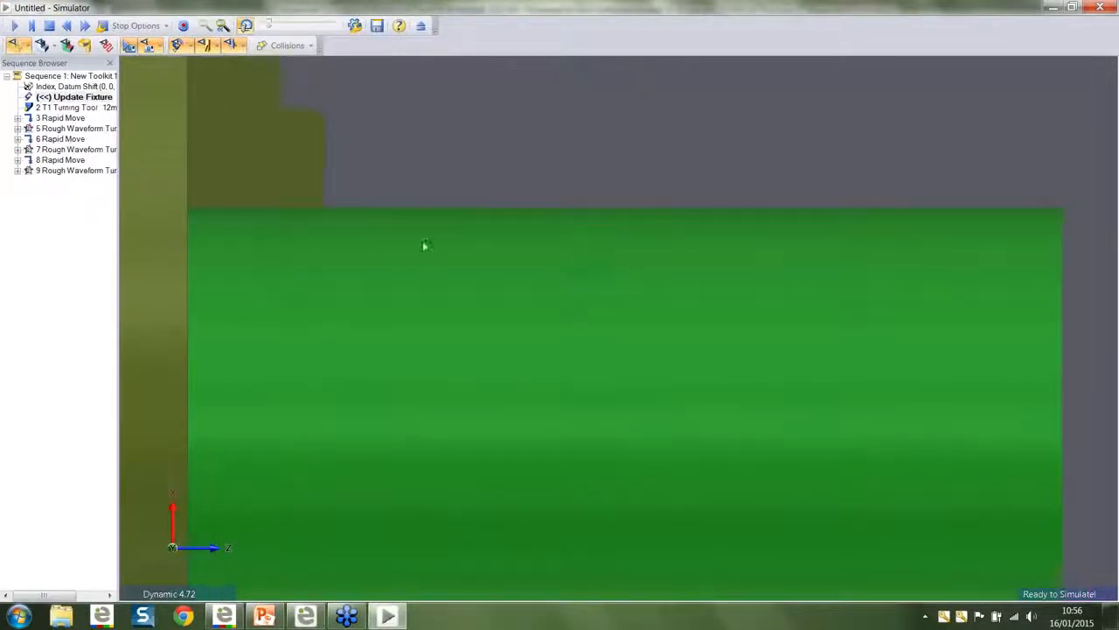
{"action": "left_click", "coordinate": [15, 27]}
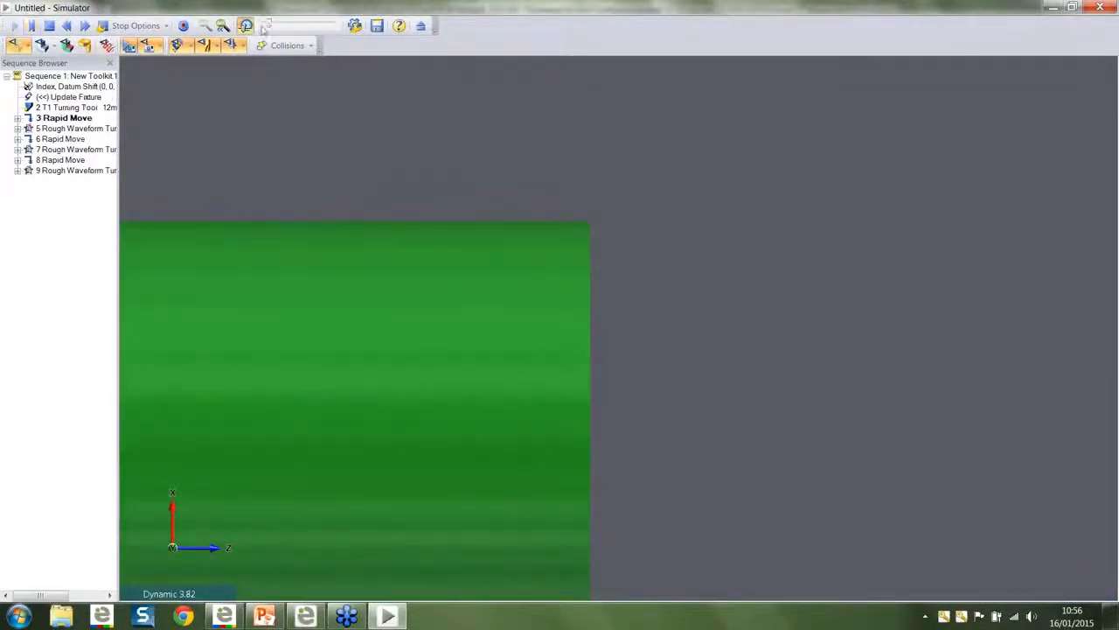
{"action": "left_click_drag", "start_coordinate": [269, 25], "coordinate": [294, 28]}
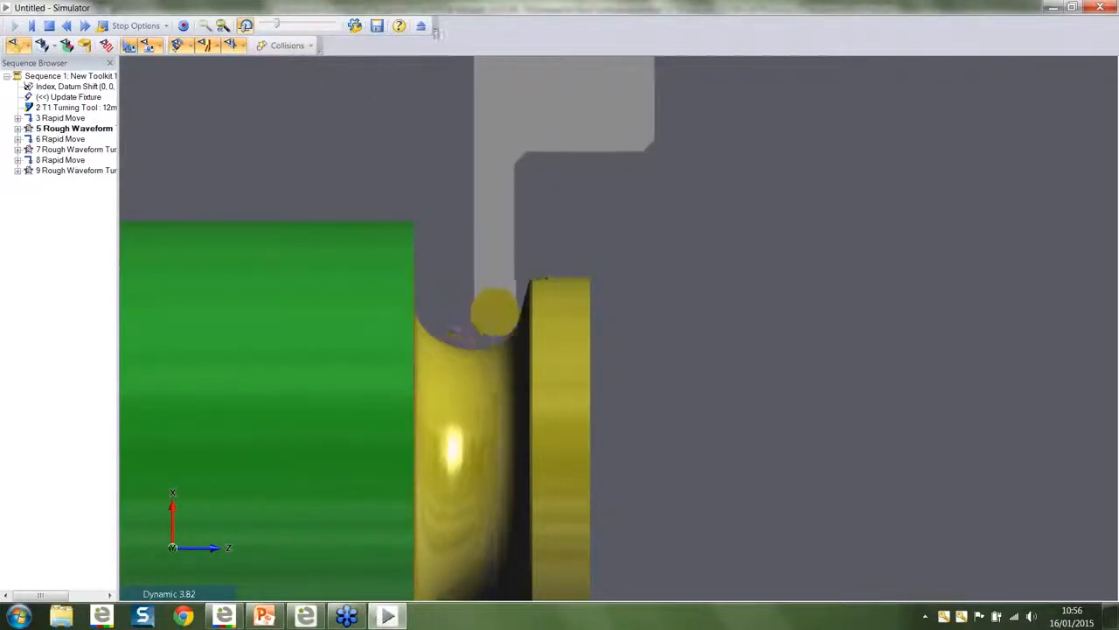
{"action": "left_click", "coordinate": [420, 26]}
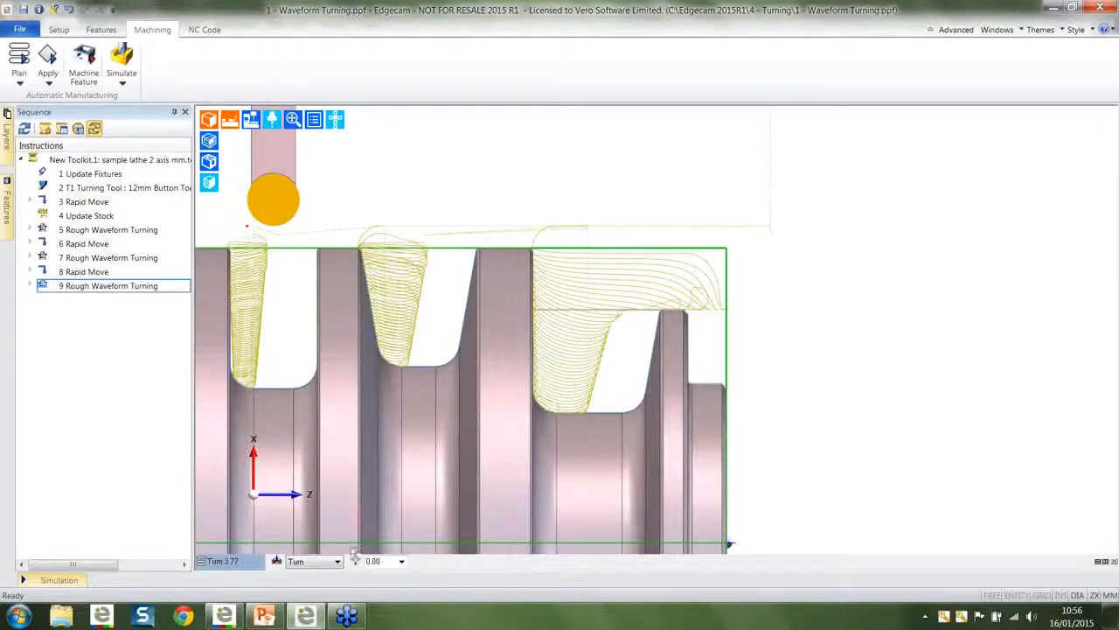